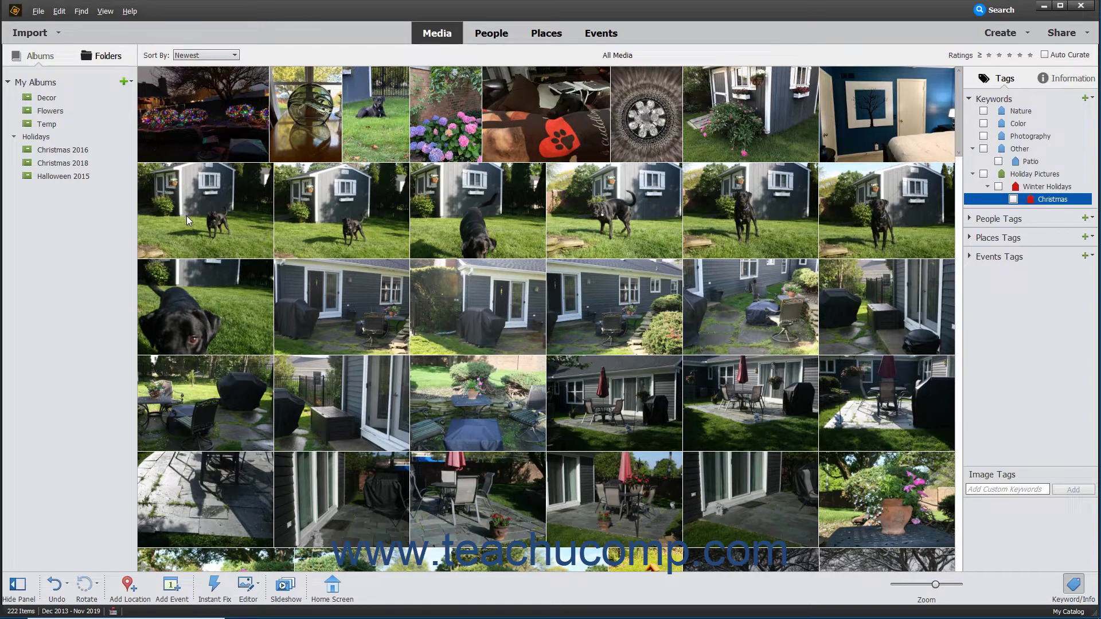
# - Select the seven black-dog yard photos from first to last and combine them into one stack
pyautogui.click(187, 216)
pyautogui.keyDown('shift'); pyautogui.click(220, 293); pyautogui.keyUp('shift')
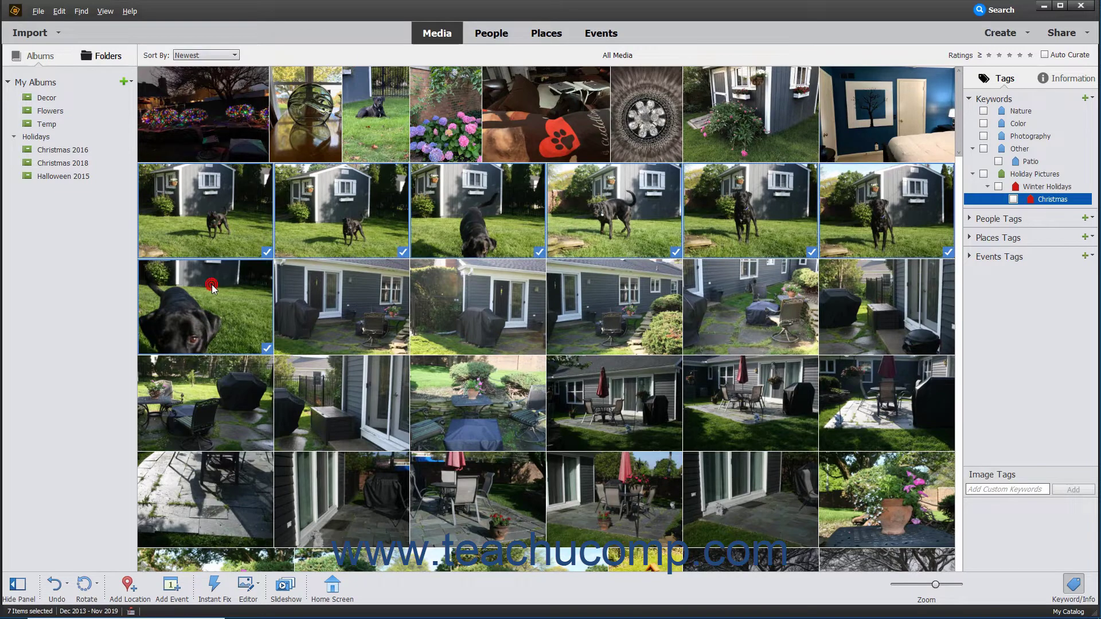
pyautogui.click(59, 11)
pyautogui.moveTo(89, 258)
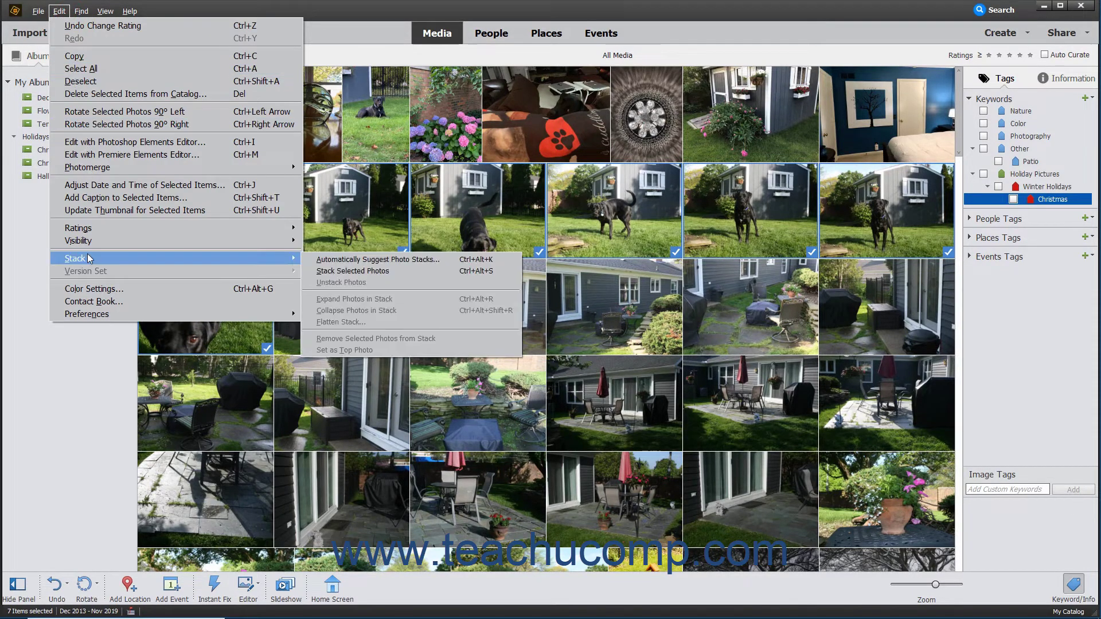
pyautogui.click(329, 270)
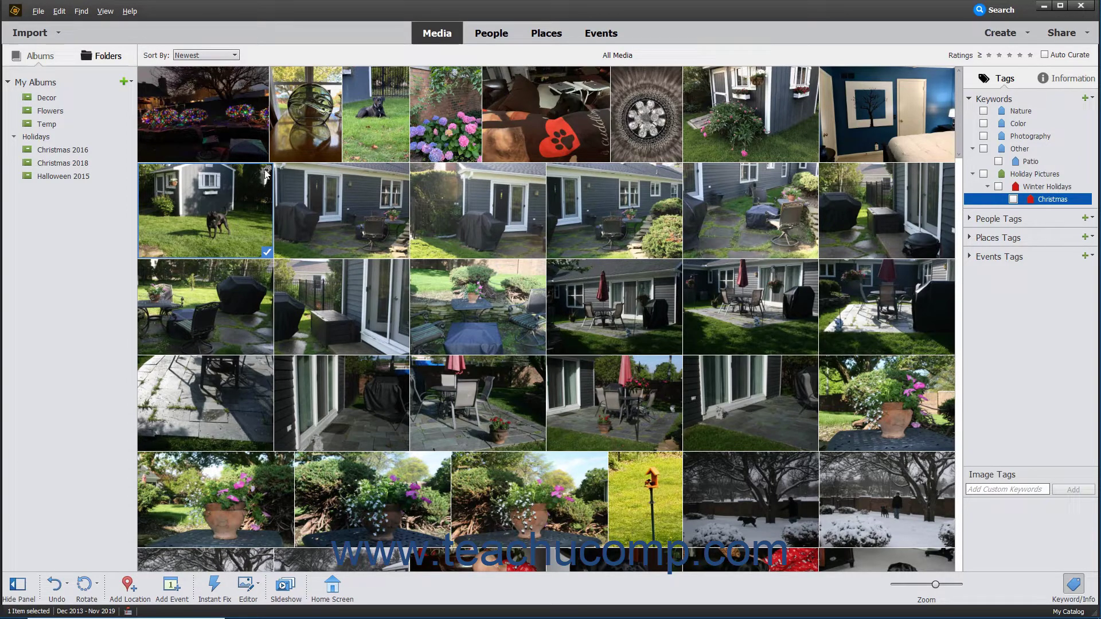
# - Turn on View > Details for ratings and dates, then expand, collapse and select the dog stack
pyautogui.click(104, 11)
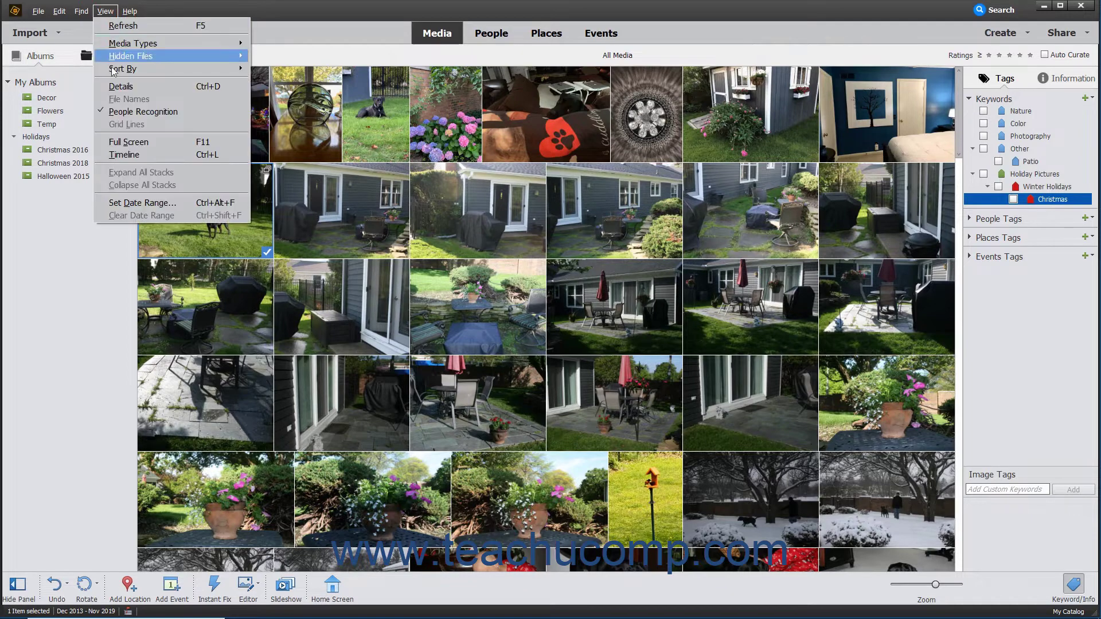
pyautogui.click(117, 92)
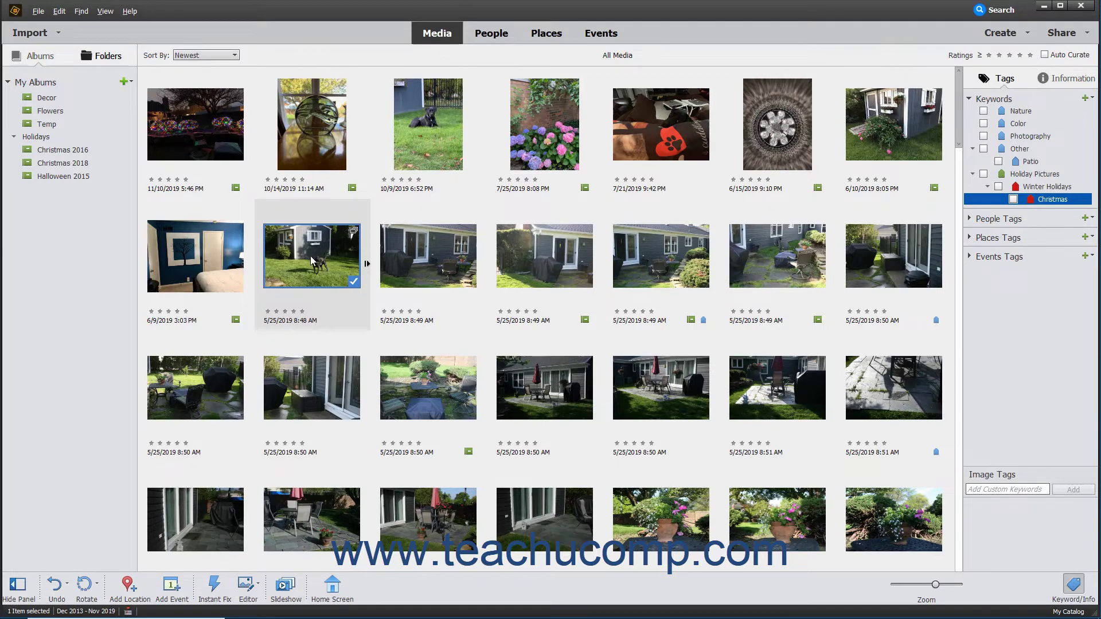
pyautogui.click(366, 267)
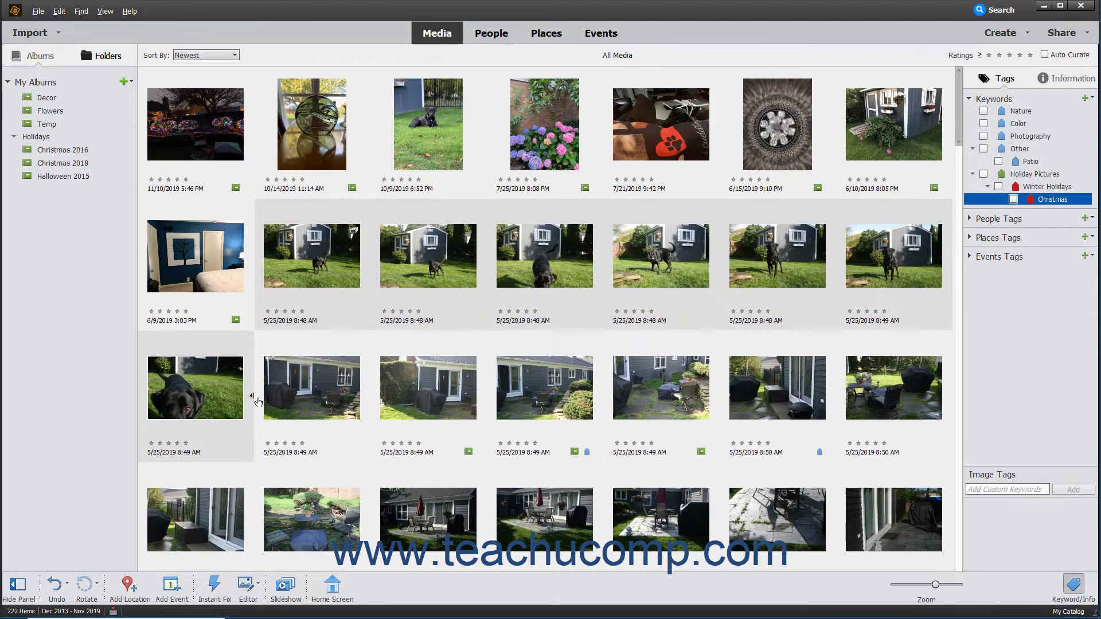
pyautogui.click(253, 396)
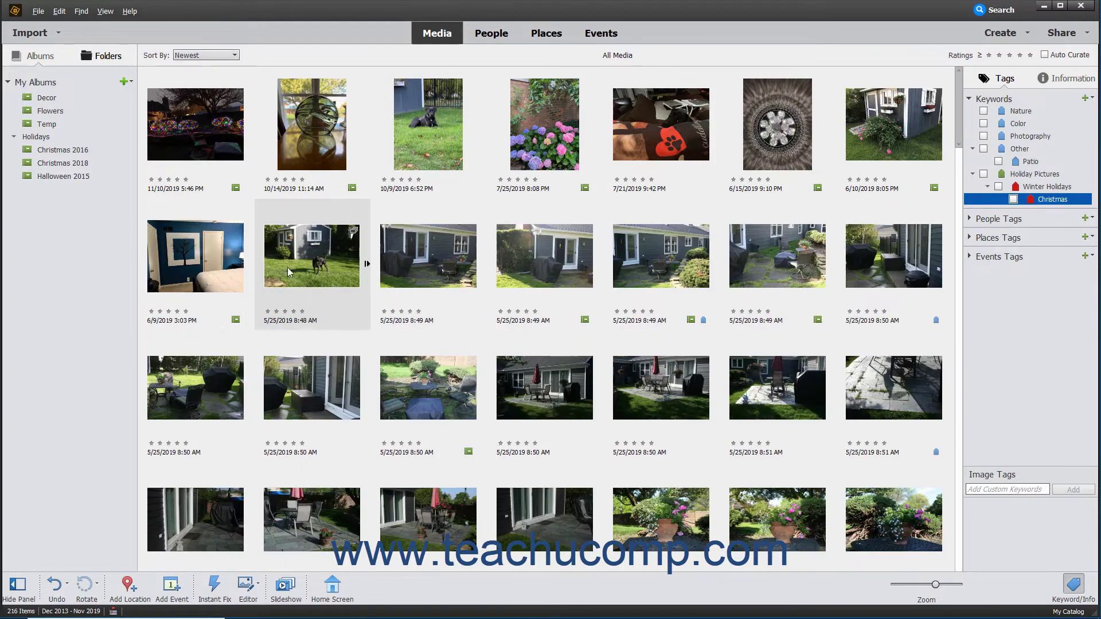
pyautogui.click(290, 273)
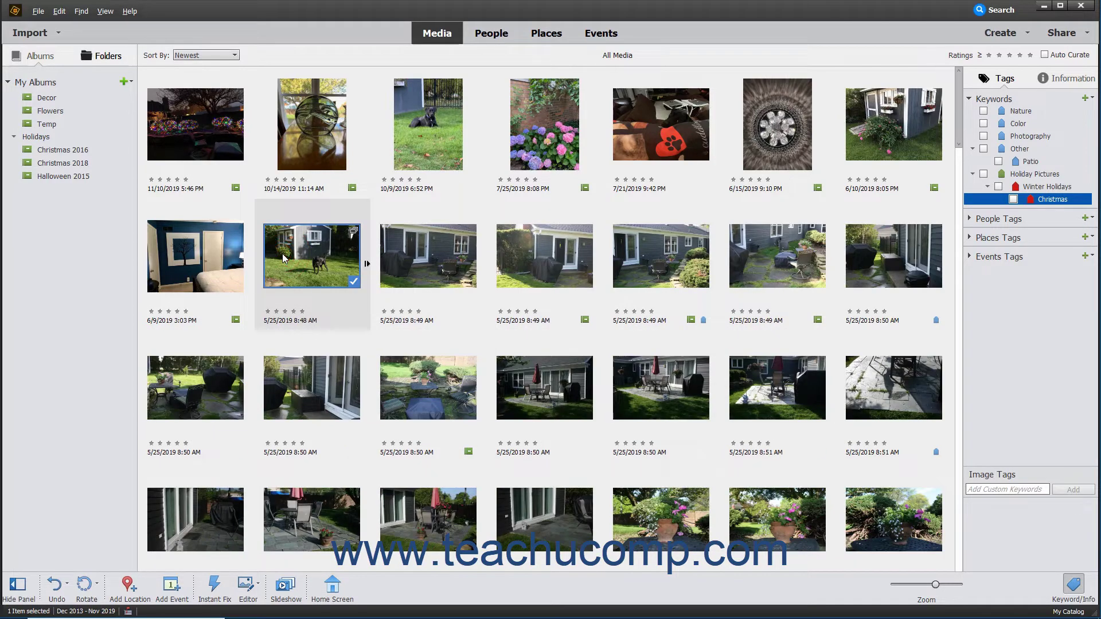
# - Expand Photos in Stack for the dog stack, collapse it, then re-expand it to show all seven photos
pyautogui.click(59, 11)
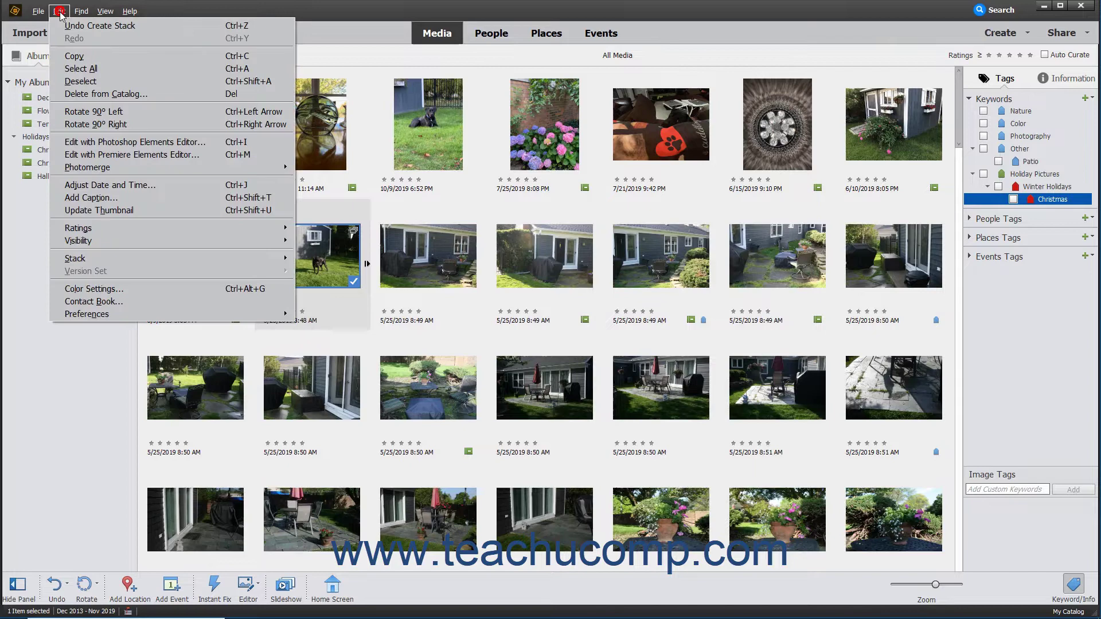
pyautogui.moveTo(121, 262)
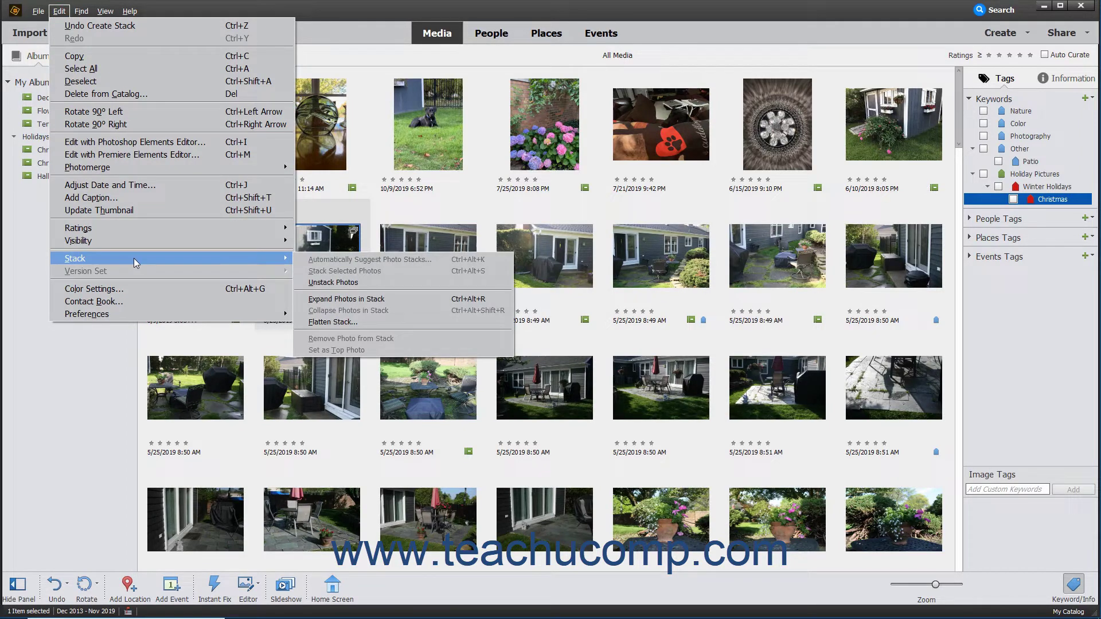
pyautogui.click(328, 299)
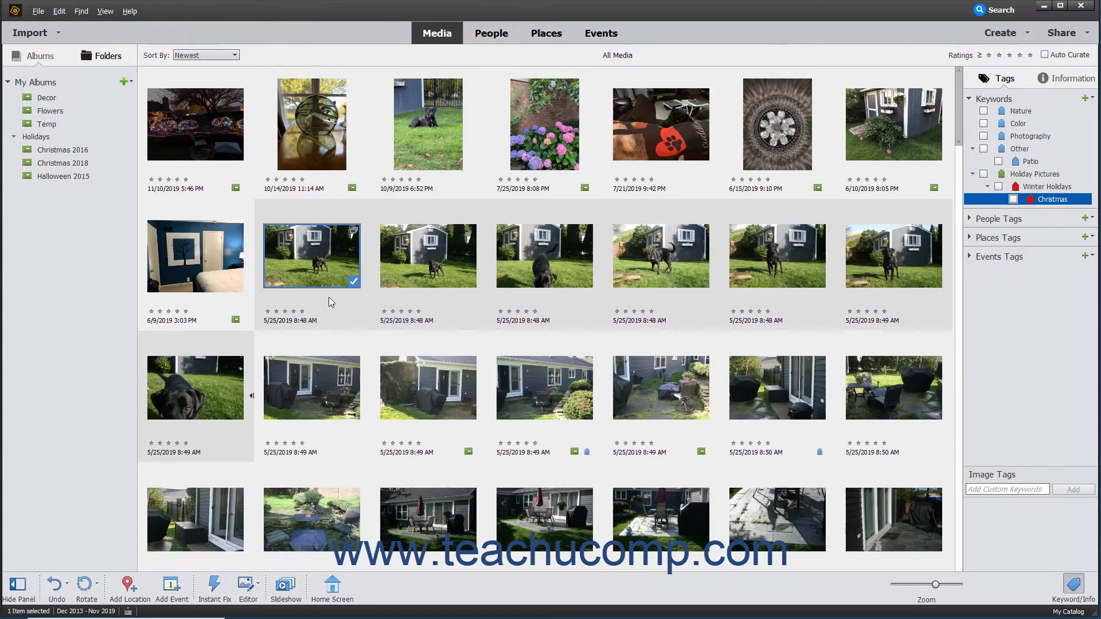
pyautogui.click(252, 396)
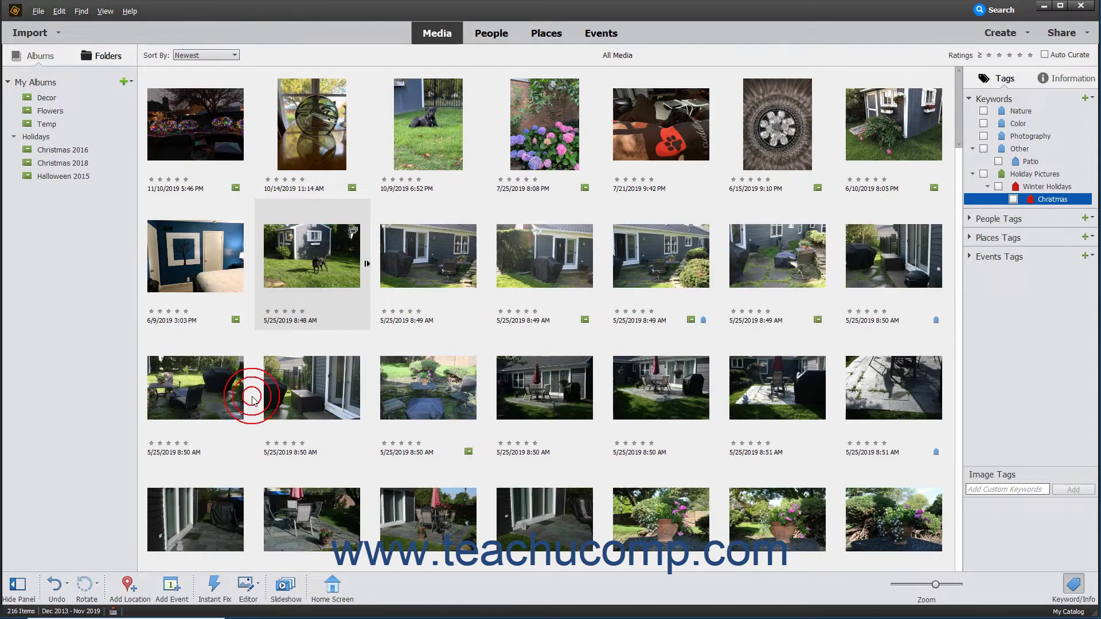
pyautogui.click(366, 263)
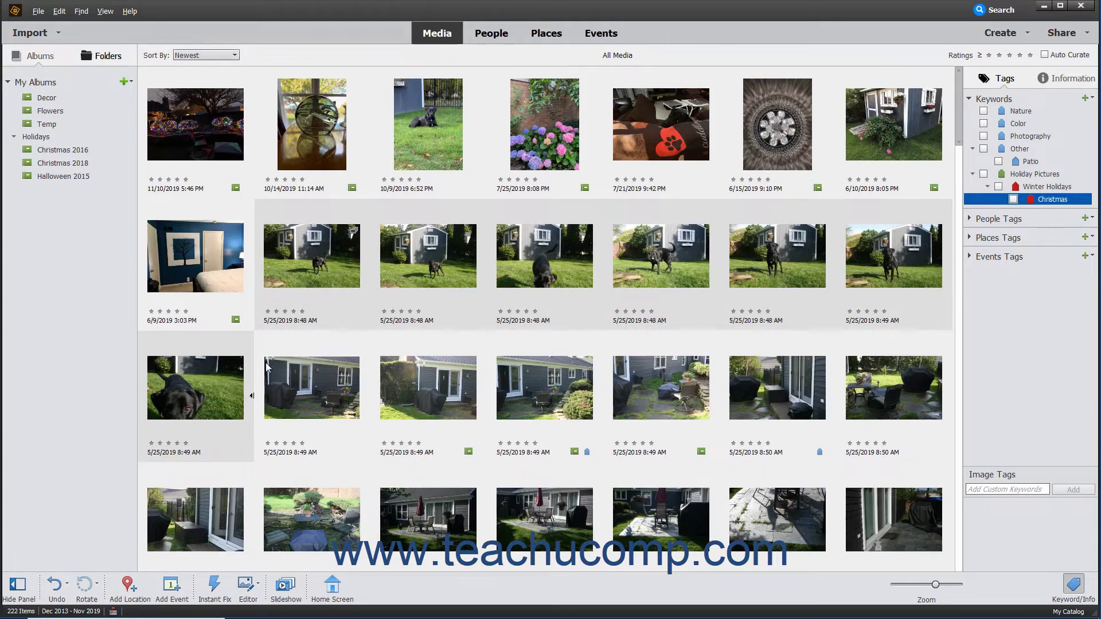
# - Make the close-up photo of the black dog the stack's top photo
pyautogui.click(209, 381)
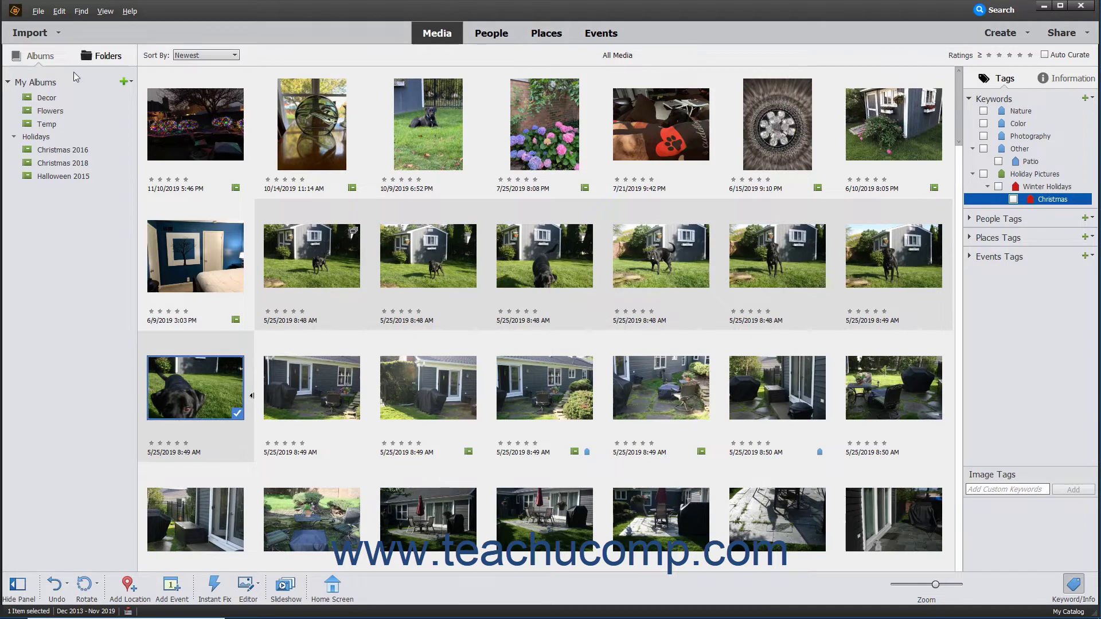
pyautogui.click(60, 12)
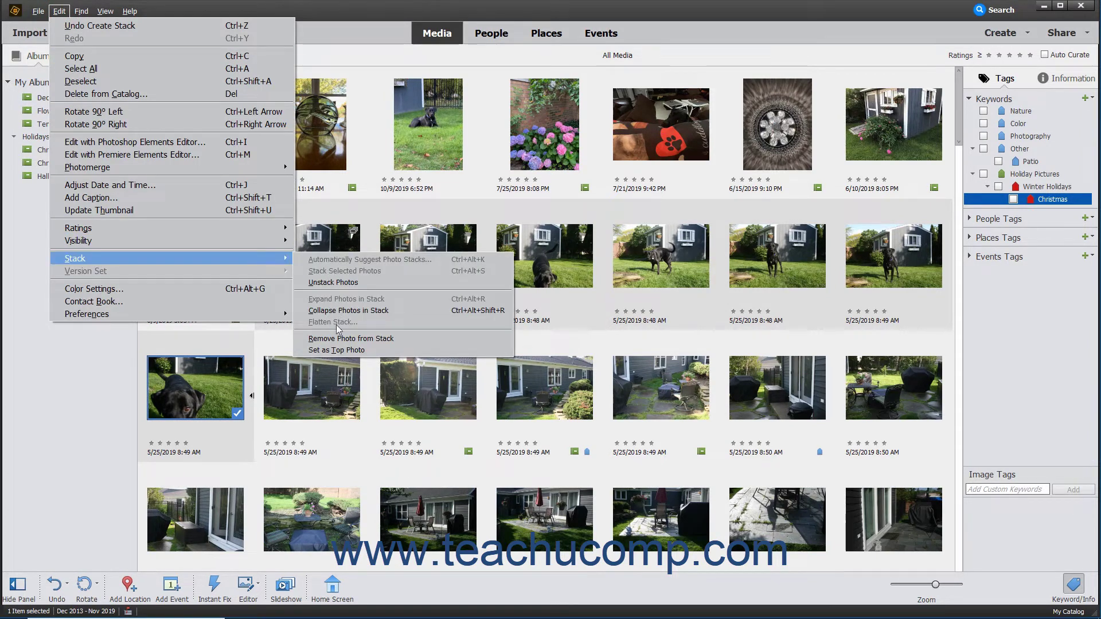
pyautogui.click(335, 350)
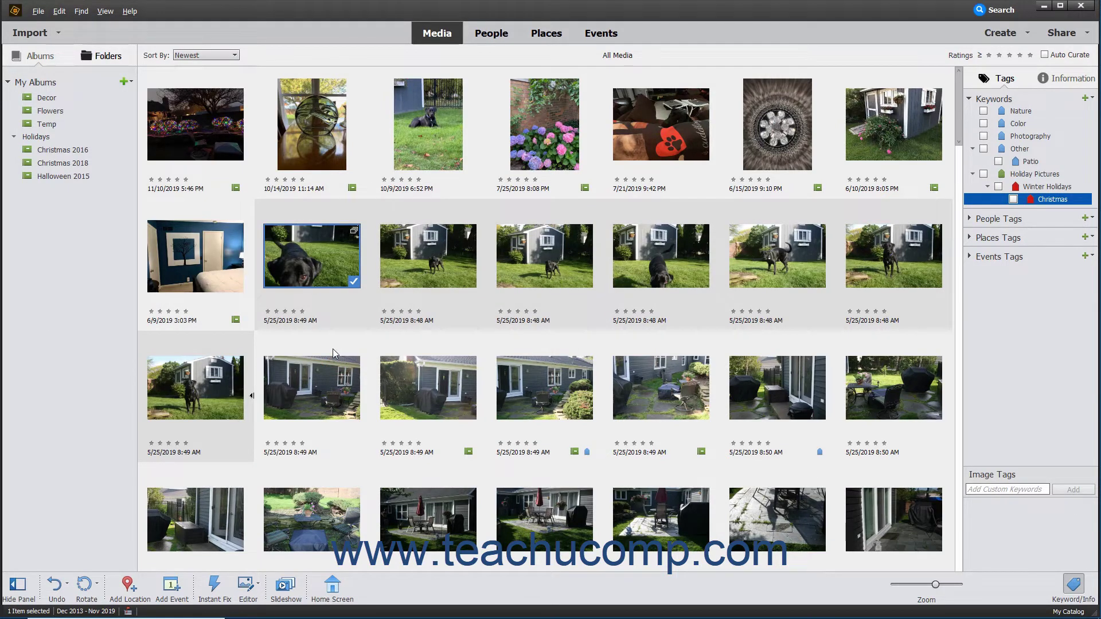
pyautogui.click(337, 265)
# - Remove the close-up dog photo from the stack, leaving six photos grouped
pyautogui.click(59, 11)
pyautogui.moveTo(112, 263)
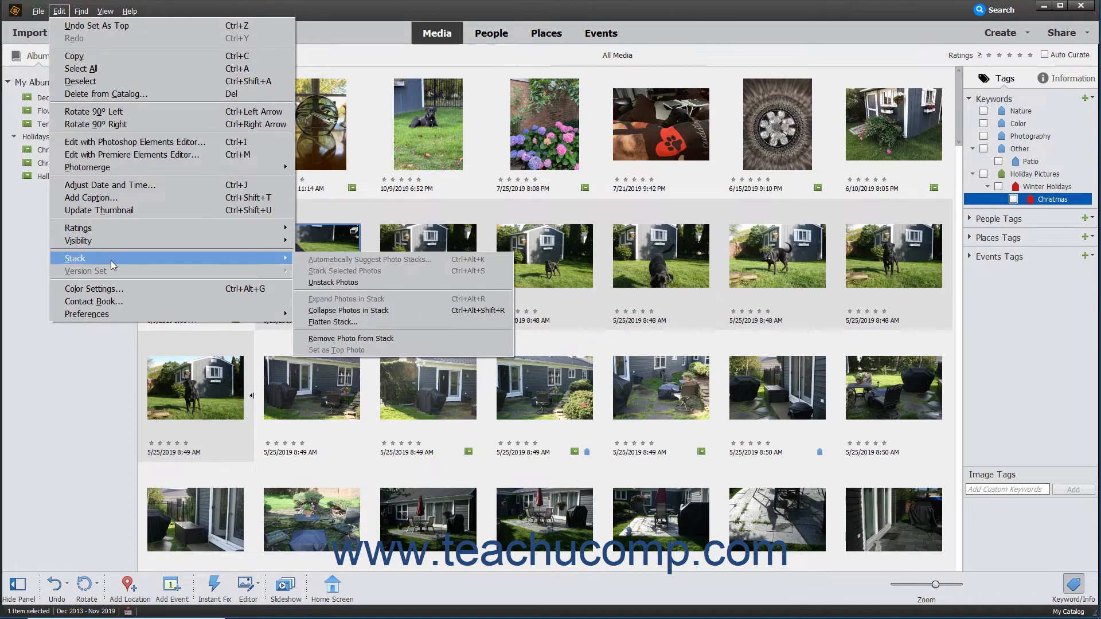
pyautogui.click(363, 338)
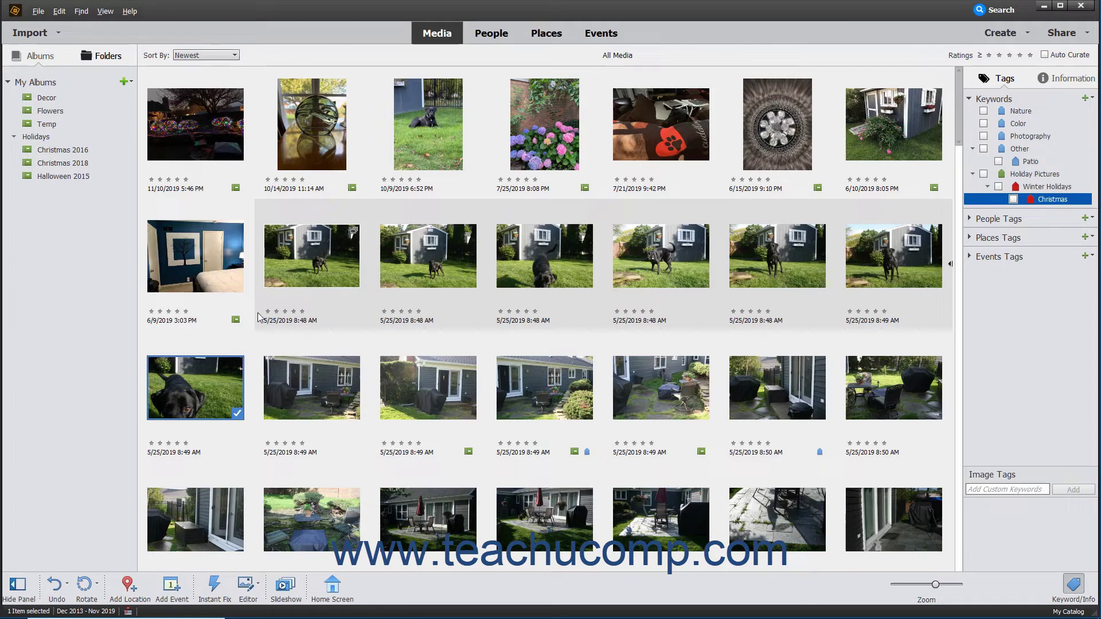
# - Select all photos, run Automatically Suggest Photo Stacks, and stack the first four garden photos
pyautogui.click(217, 269)
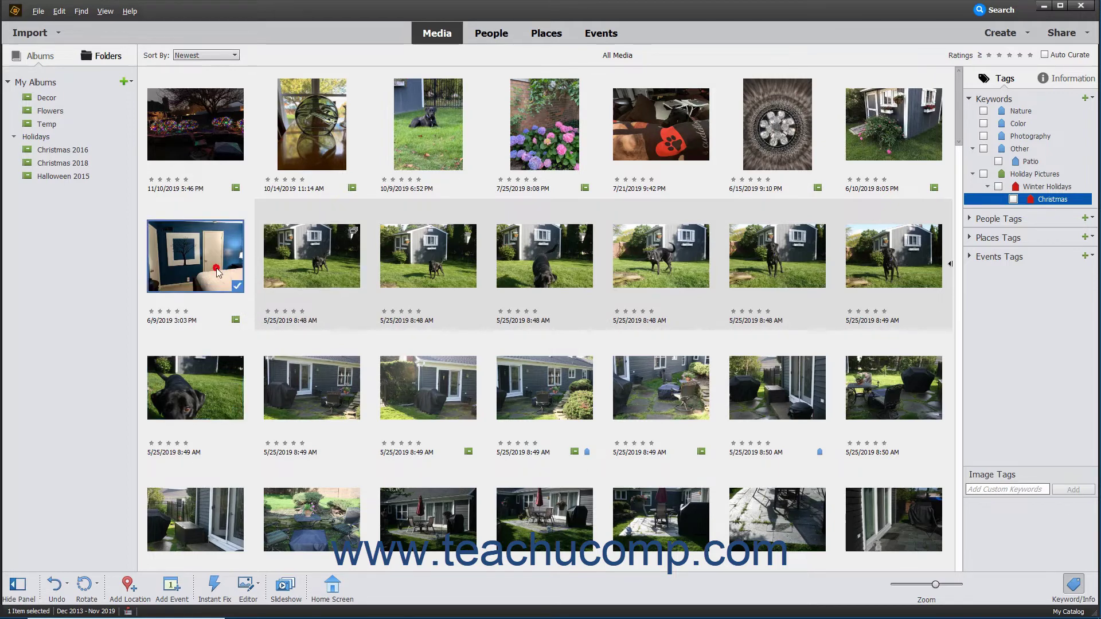
pyautogui.hotkey('ctrl', 'a')
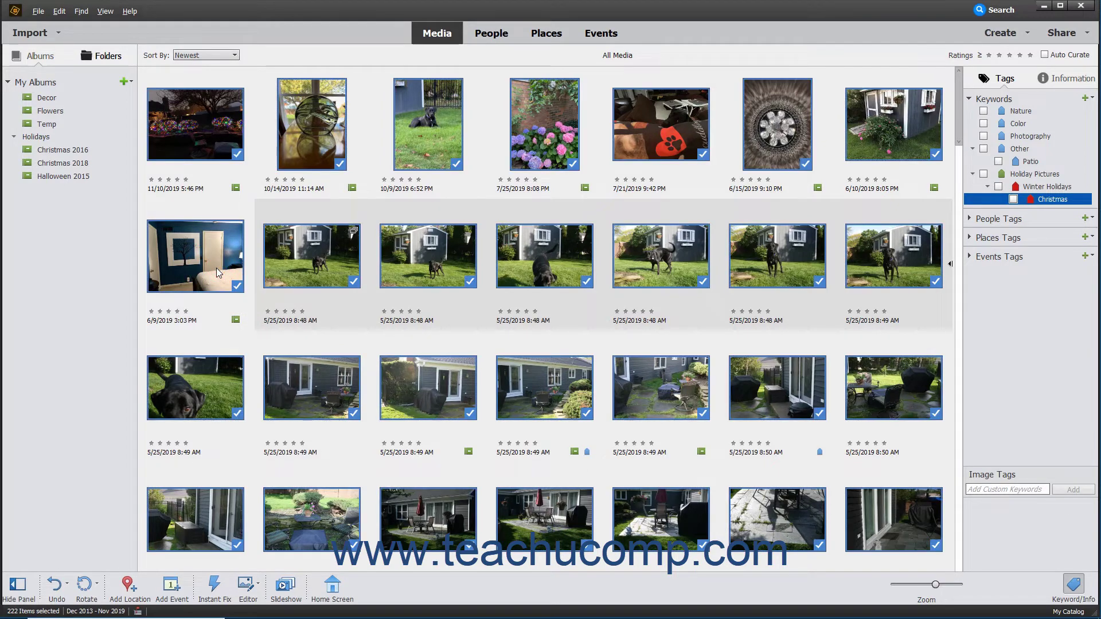
pyautogui.click(56, 12)
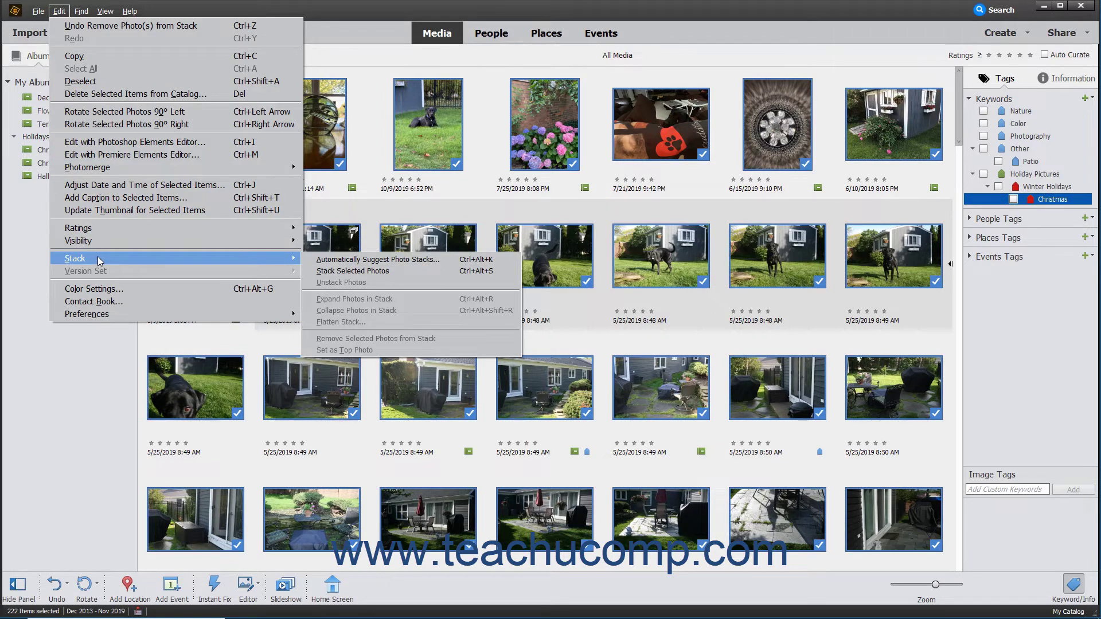
pyautogui.click(331, 262)
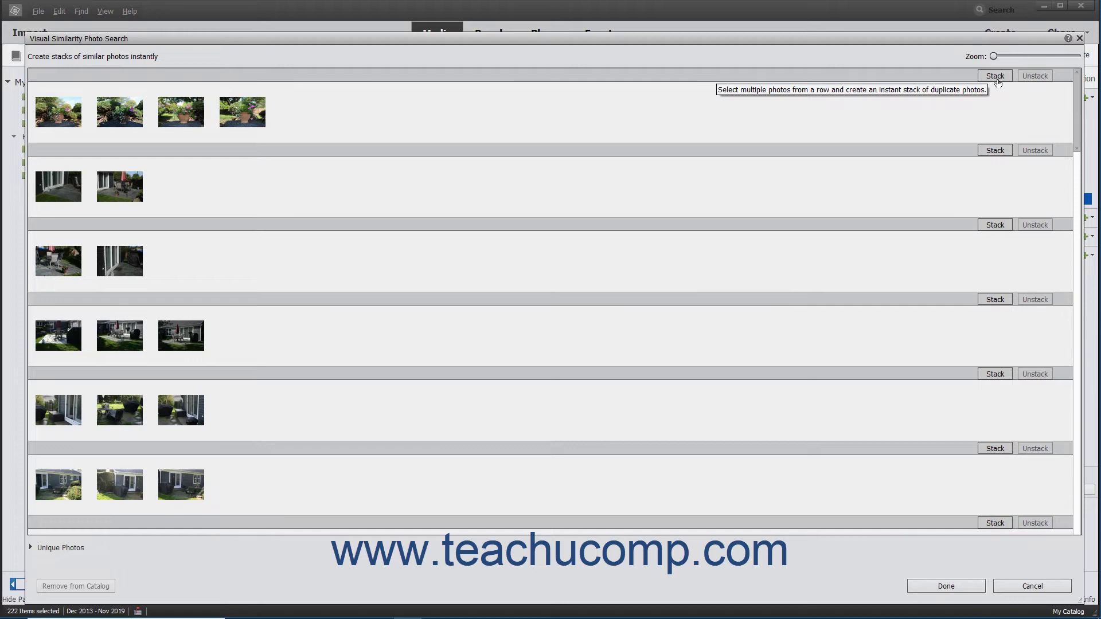
pyautogui.click(994, 76)
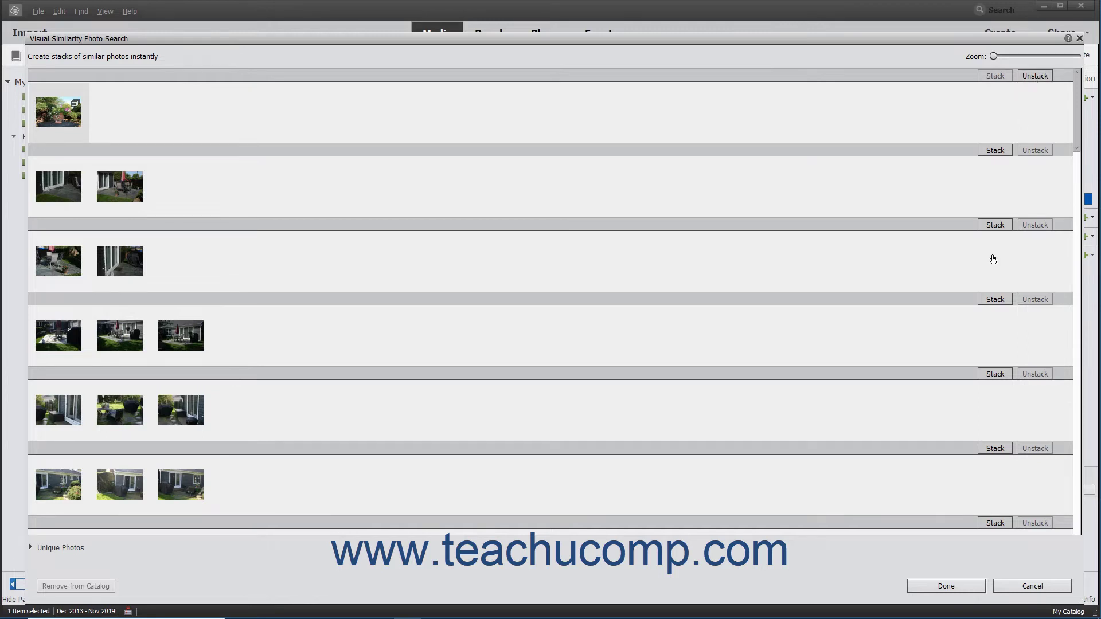
pyautogui.click(943, 587)
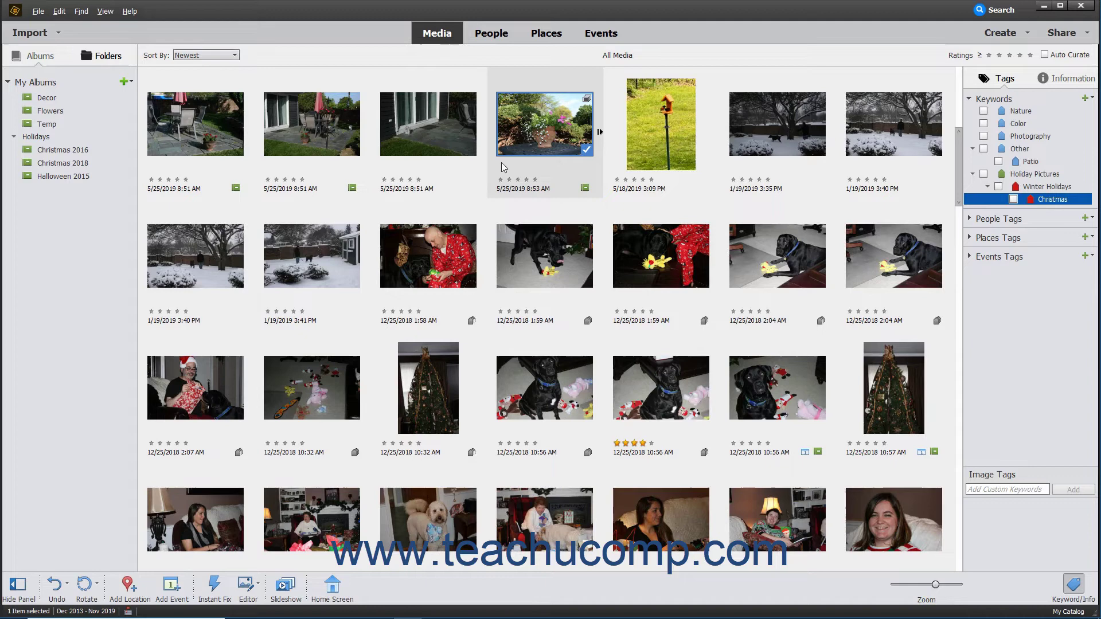
# - Unstack the garden photos, then collapse the dog stack back to its 5/25/2019 8:48 AM thumbnail
pyautogui.click(59, 11)
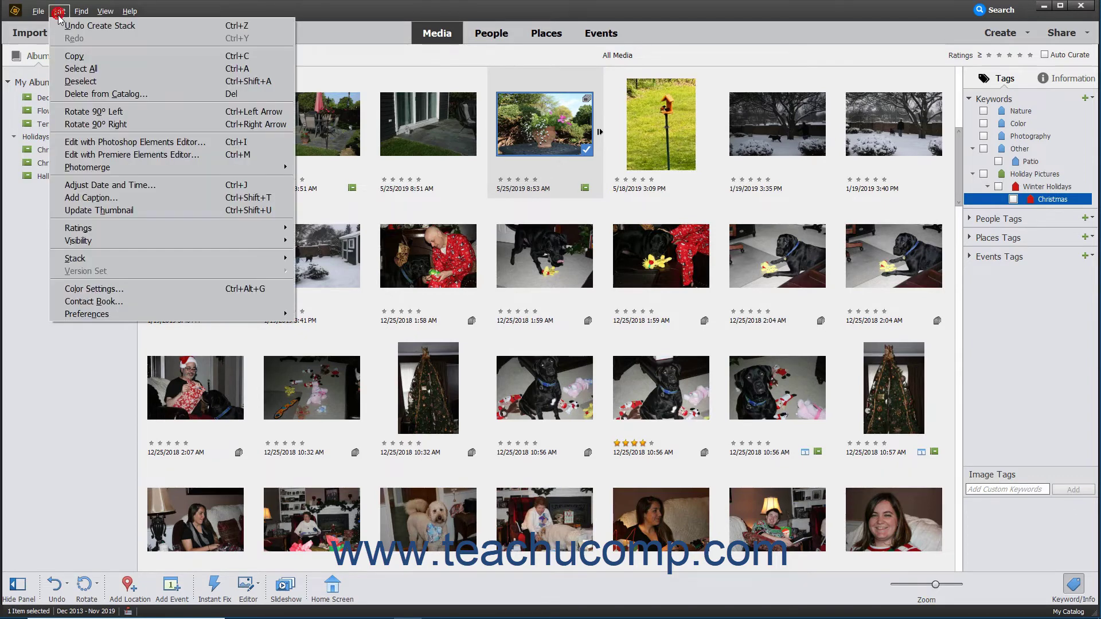
pyautogui.moveTo(97, 259)
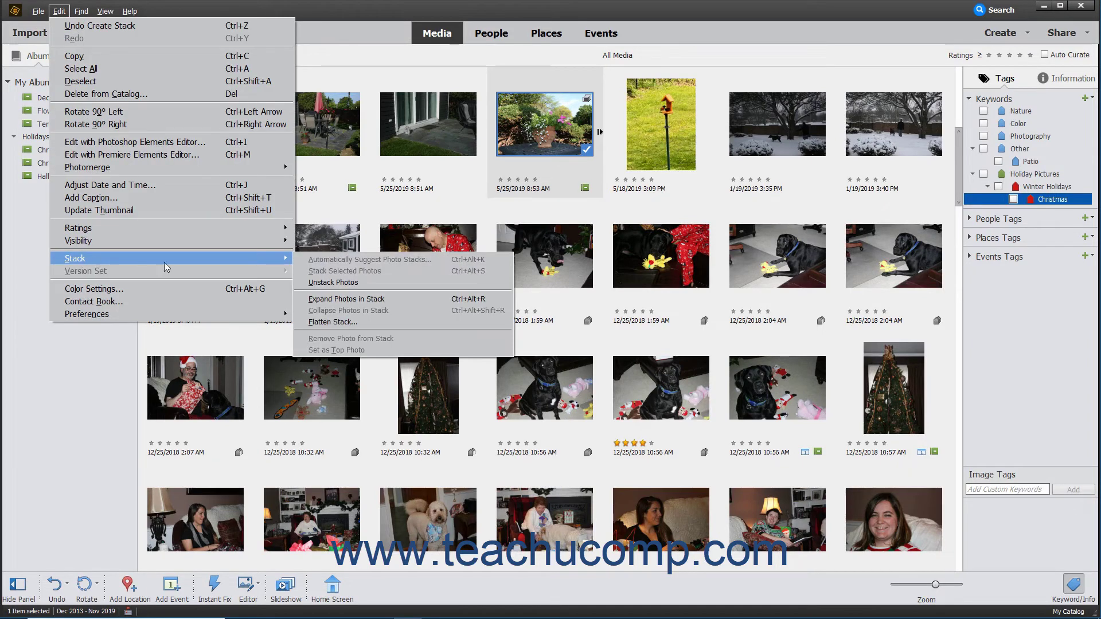
pyautogui.click(350, 283)
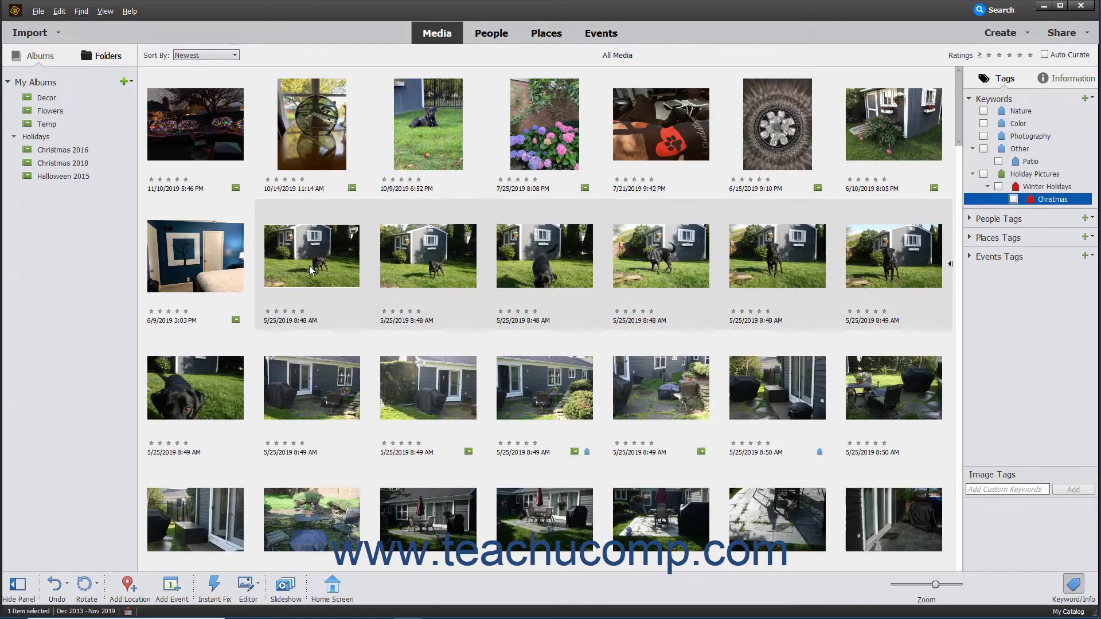
pyautogui.click(309, 270)
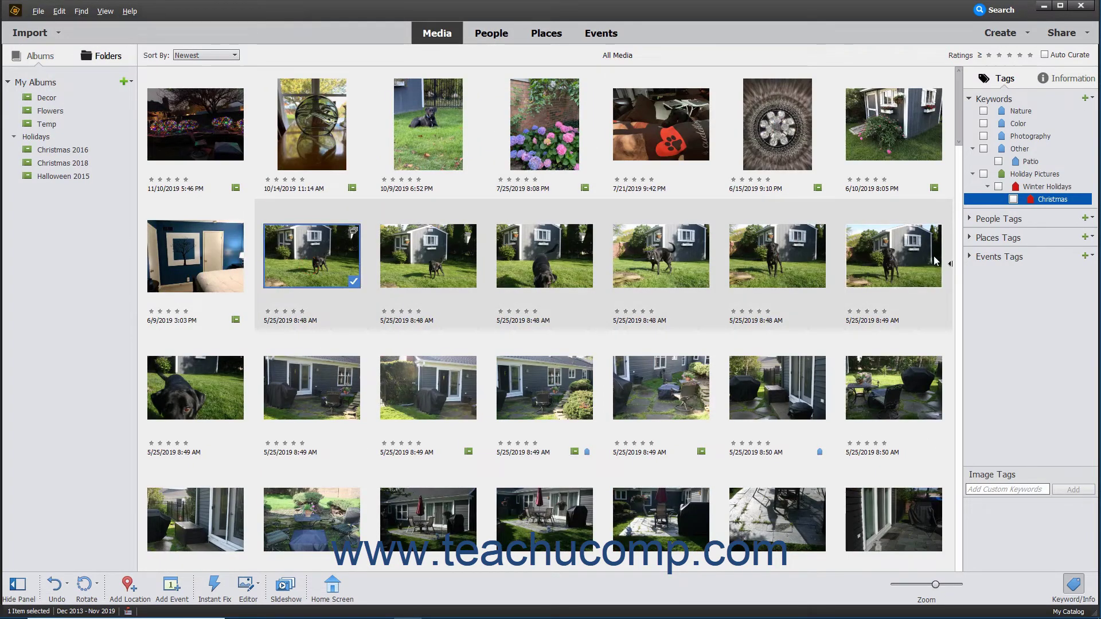
pyautogui.click(950, 264)
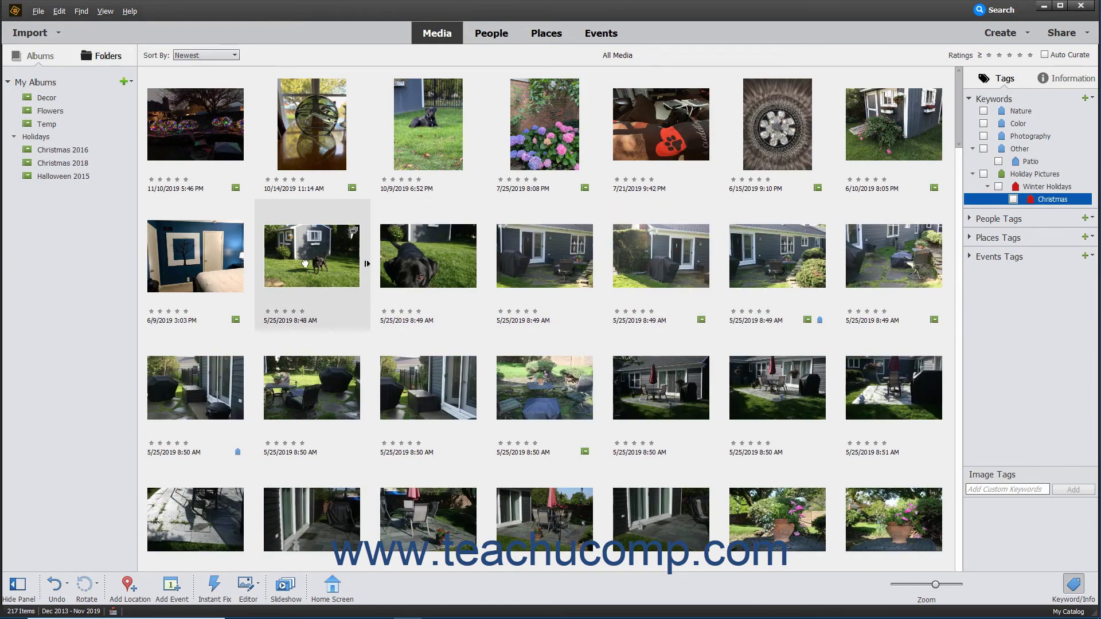
# - Start Flatten Stack on the dog stack with 'Also delete photos from the hard disk' unchecked
pyautogui.click(305, 264)
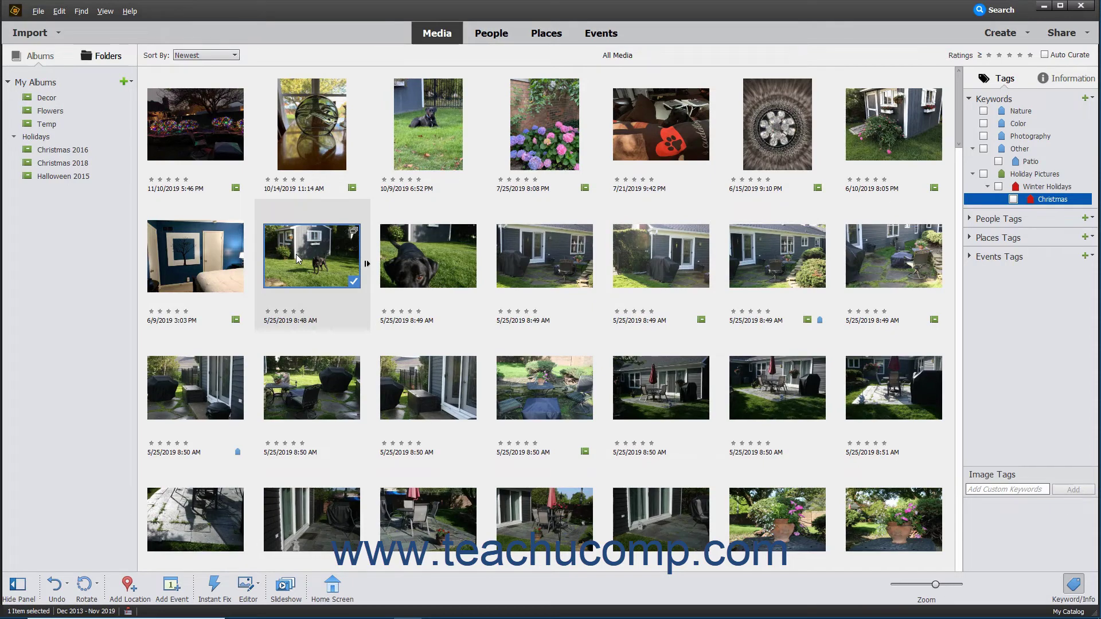
pyautogui.click(59, 10)
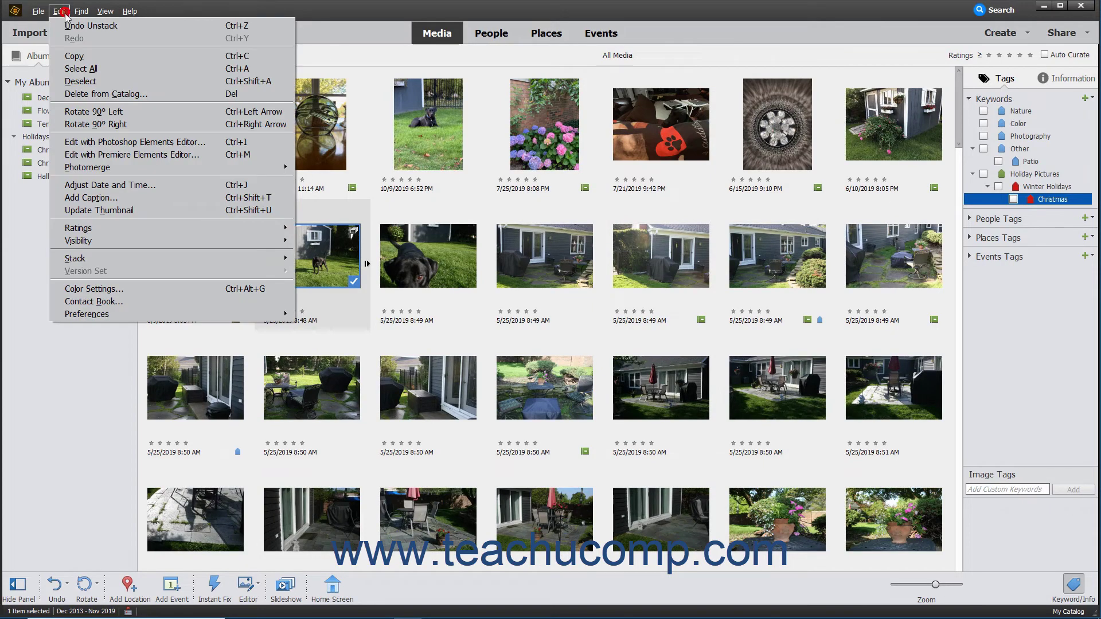
pyautogui.moveTo(284, 259)
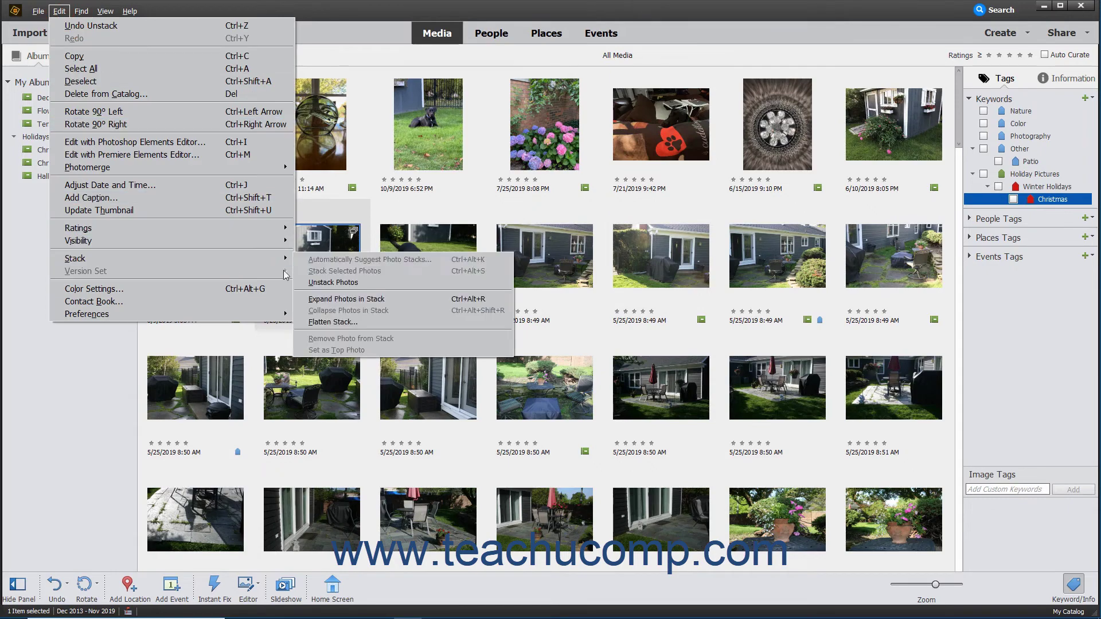
pyautogui.click(347, 324)
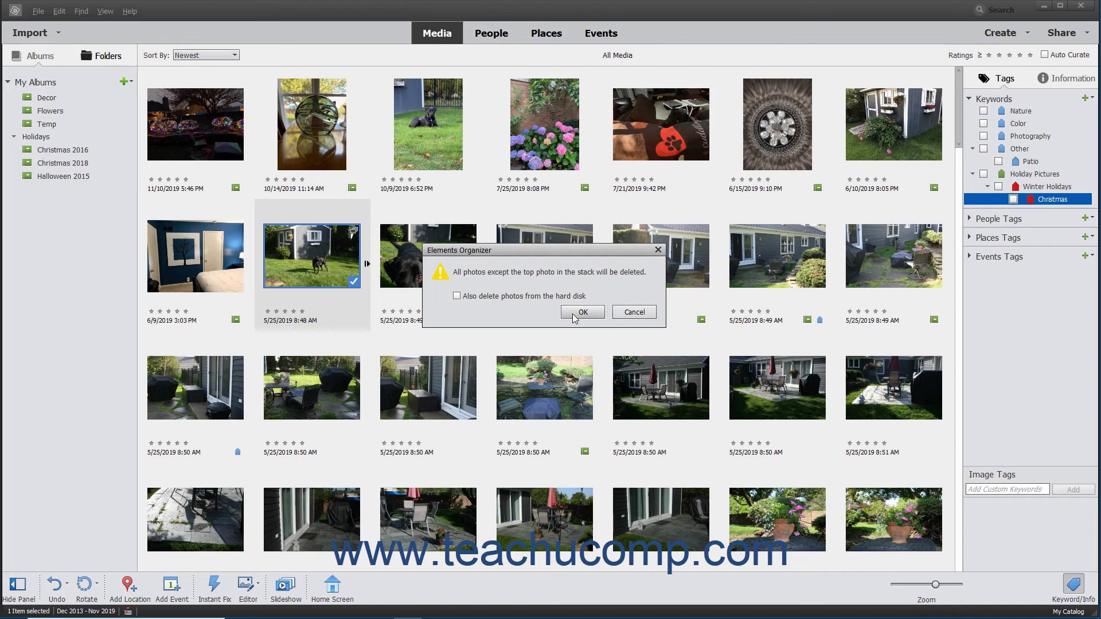
pyautogui.click(509, 299)
pyautogui.click(484, 296)
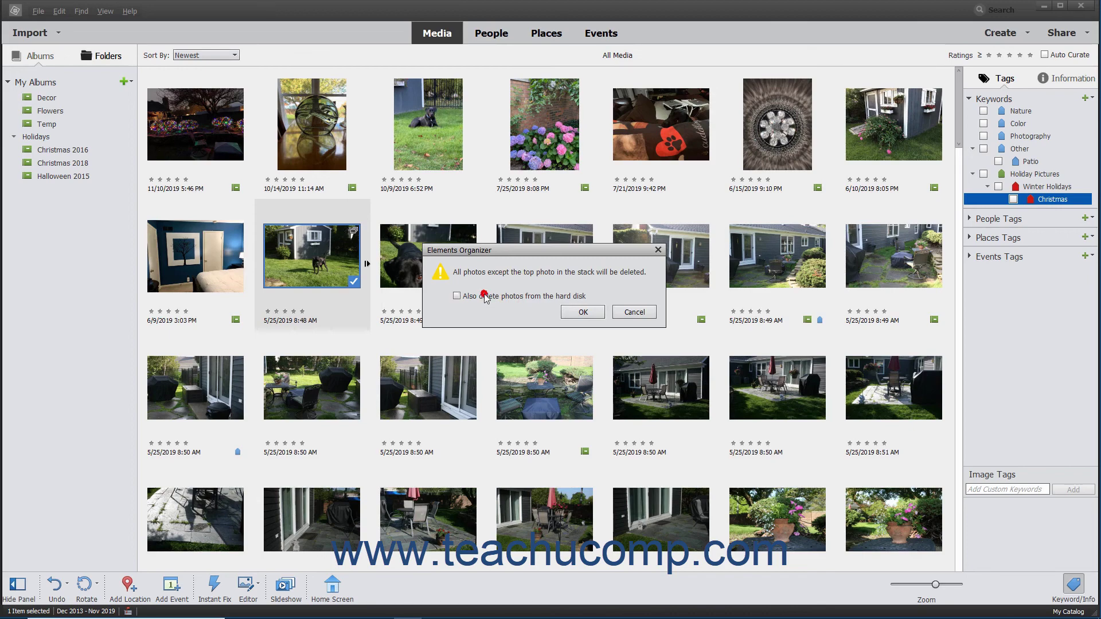